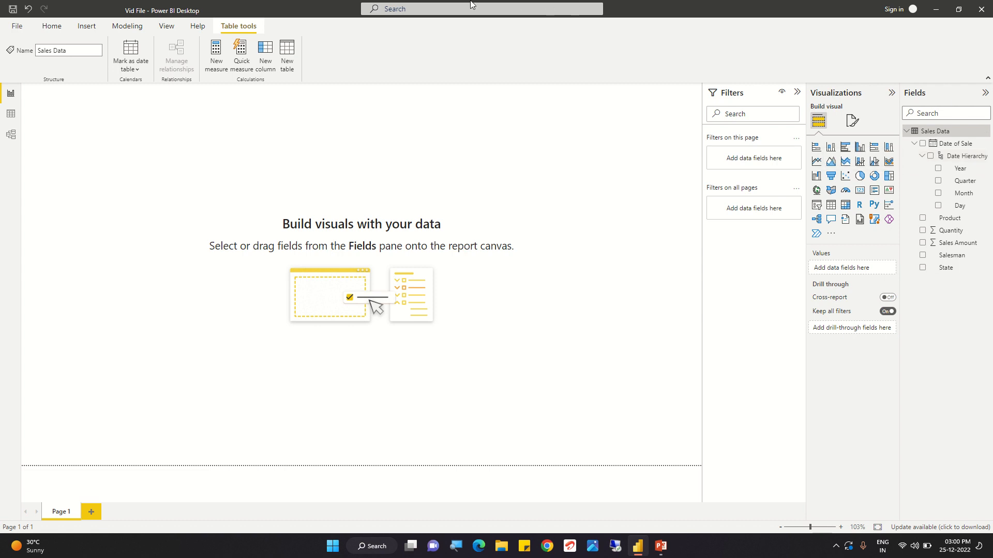
- Add a clustered column chart to the report page, placing it near the canvas centre and enlarging it
click(12, 115)
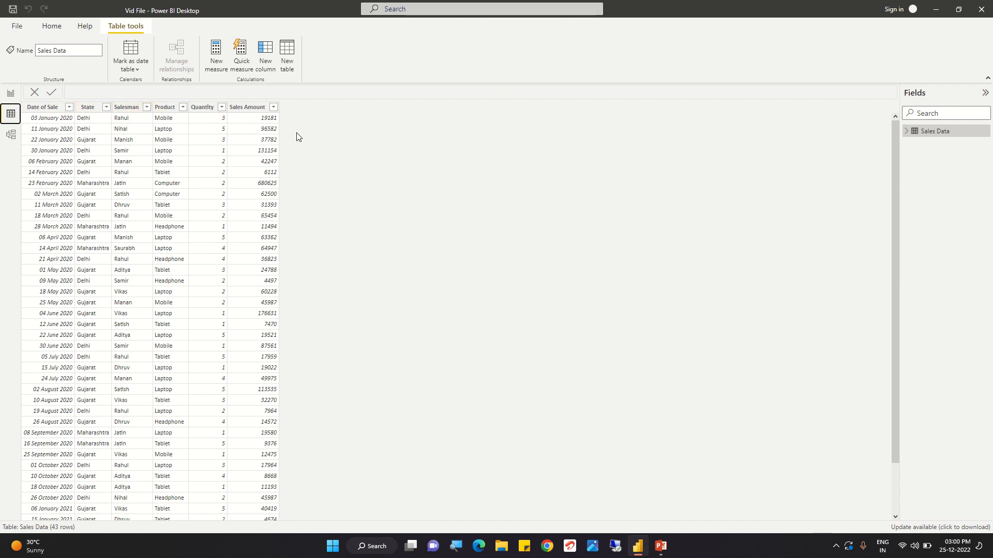
click(10, 95)
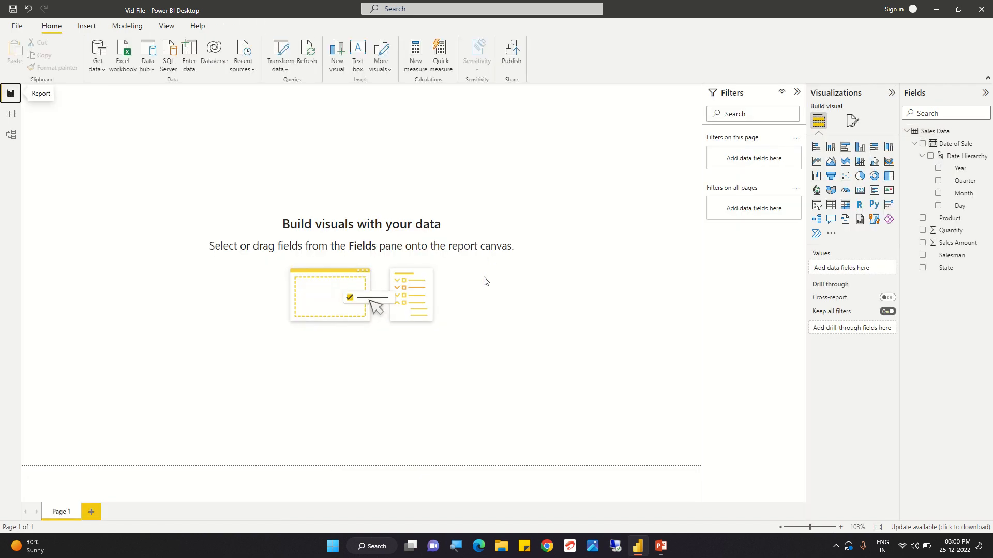
click(860, 149)
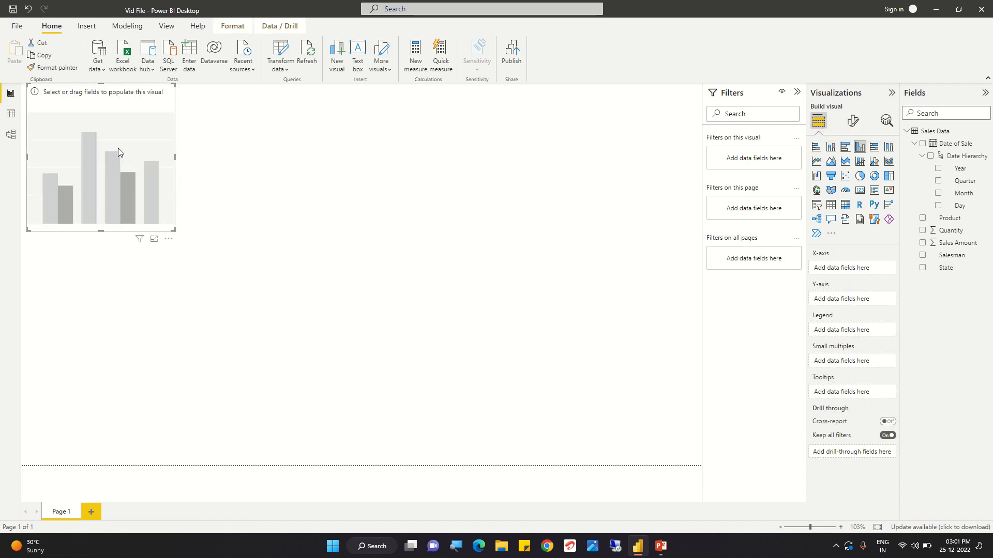
drag(118, 147, 380, 220)
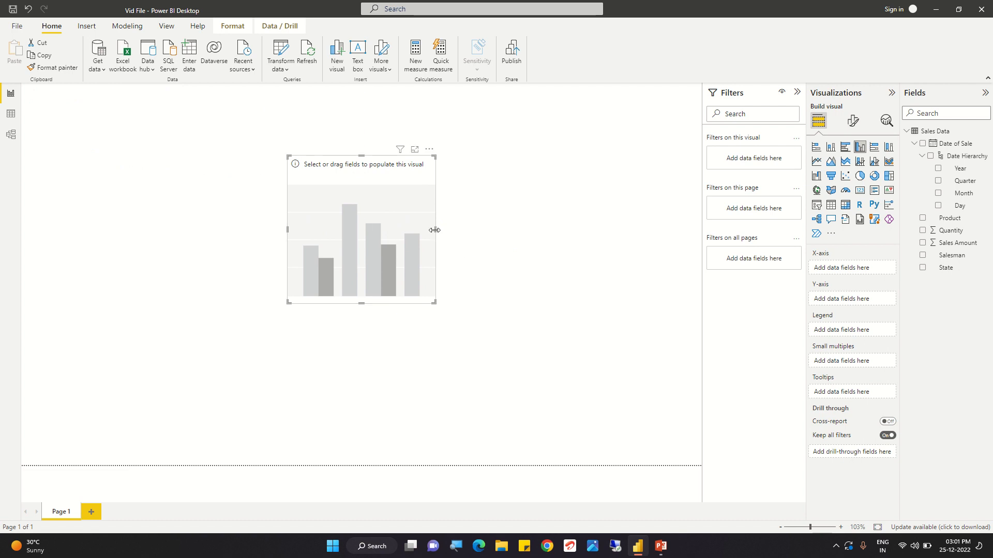
drag(435, 231, 479, 250)
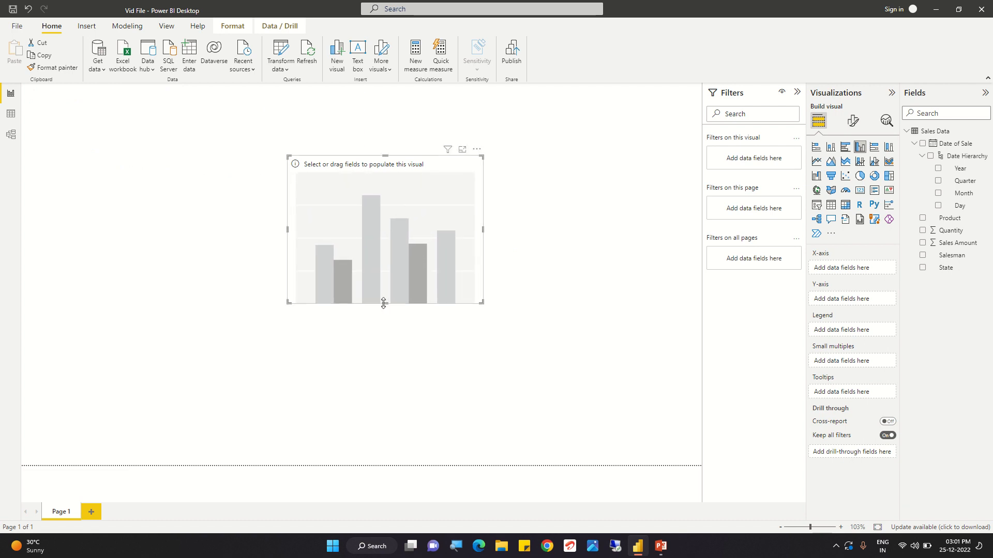
drag(383, 304, 384, 349)
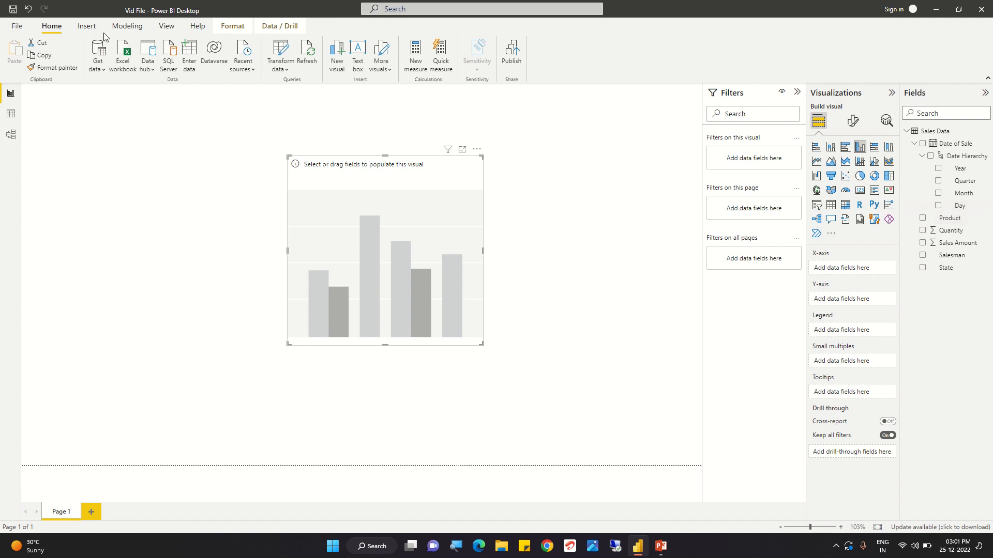
- Assign Sales Amount to the column chart's Y-axis, keeping Sum as its aggregation
click(10, 115)
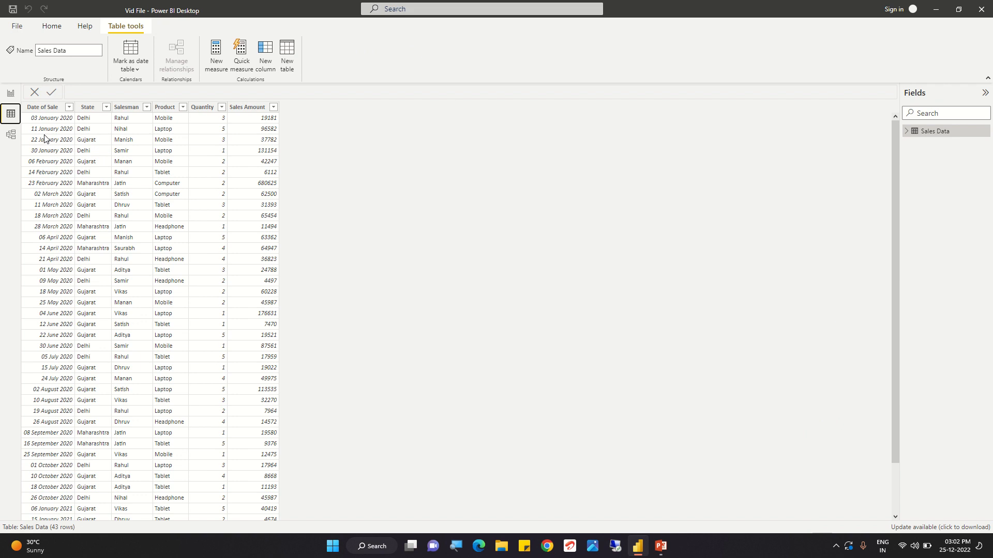
click(10, 94)
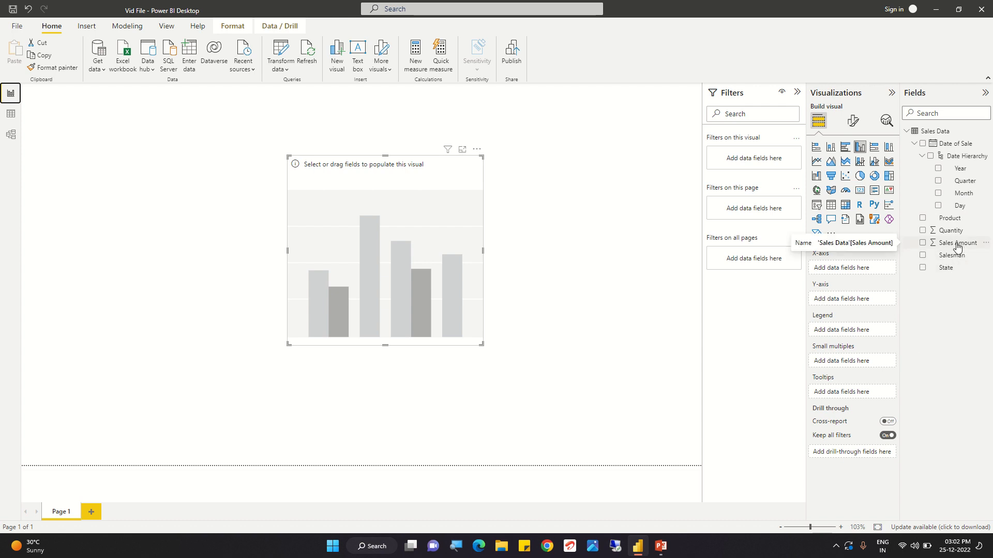
drag(957, 247, 862, 305)
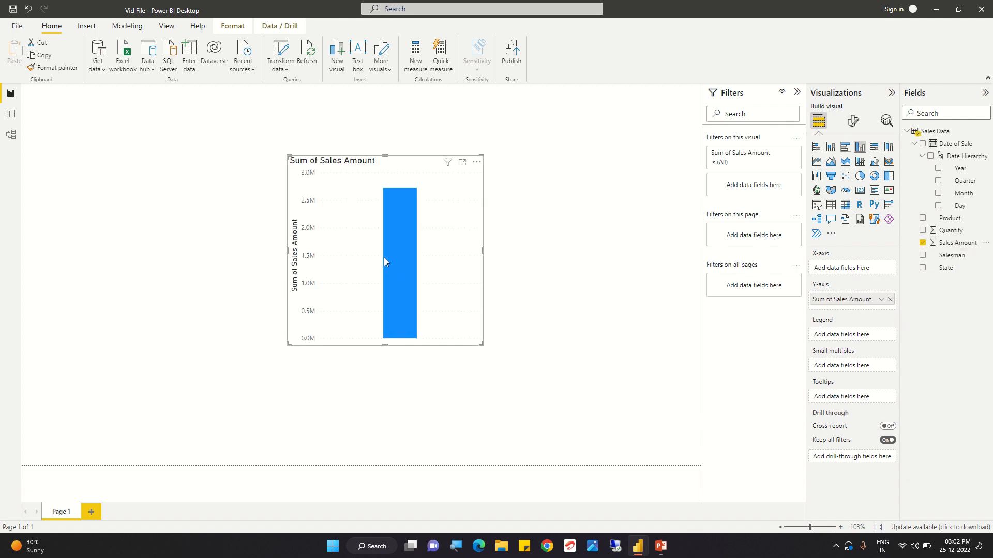
click(881, 301)
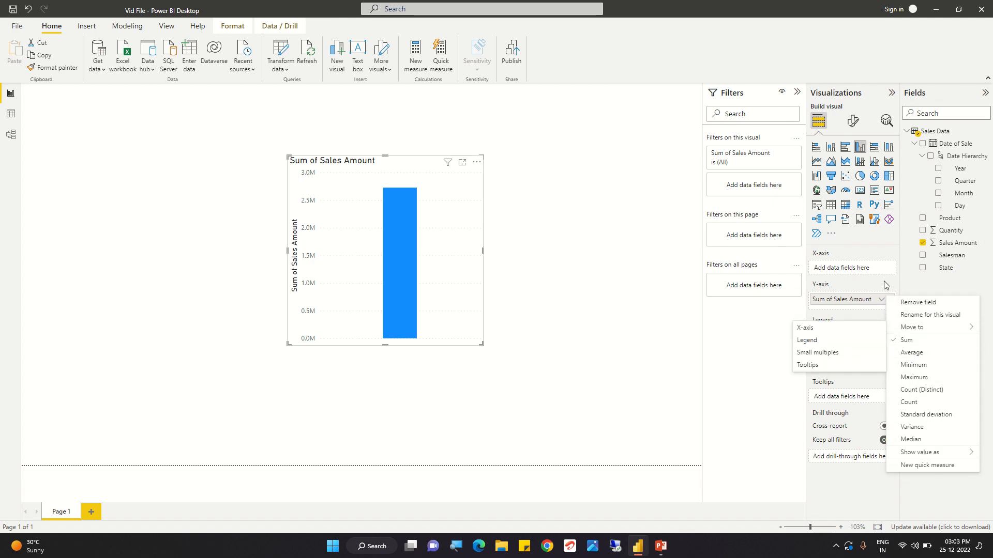
click(879, 313)
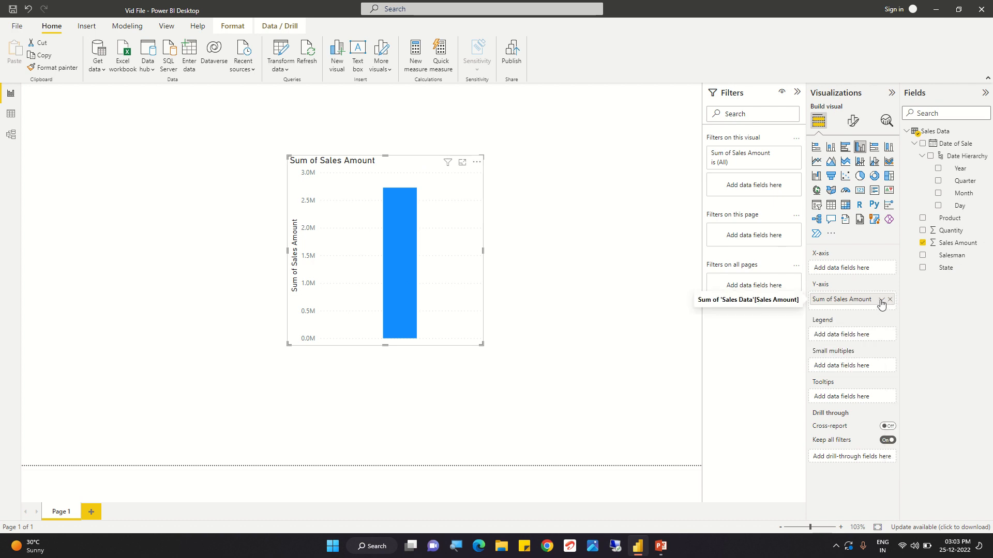
click(881, 301)
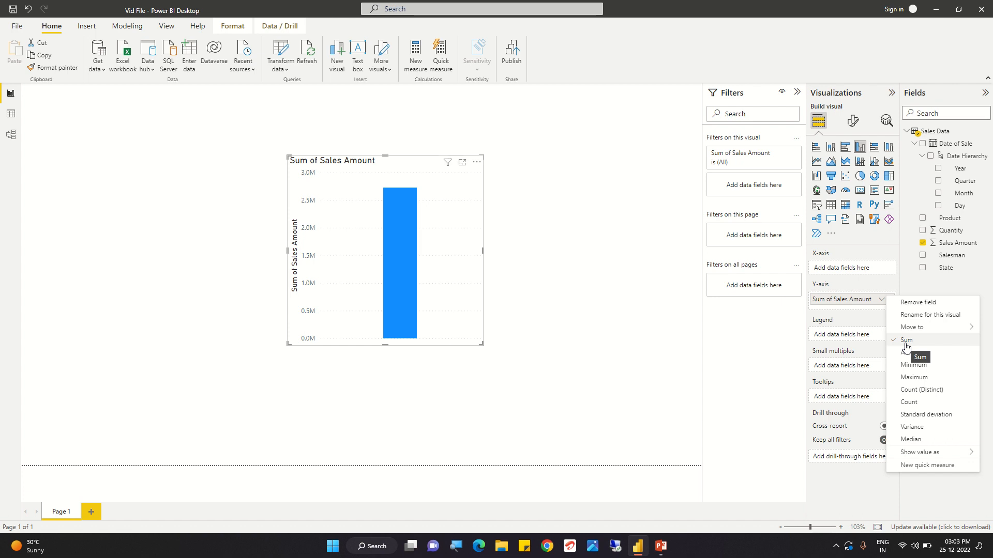
click(731, 349)
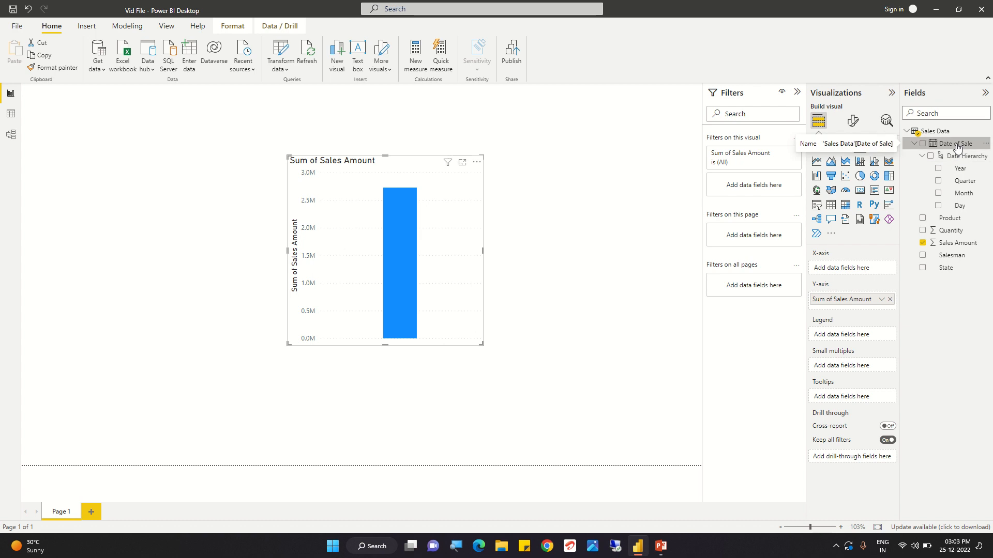
- Assign the Date of Sale hierarchy to the chart's X-axis and drill up to the Year level
drag(957, 148, 865, 268)
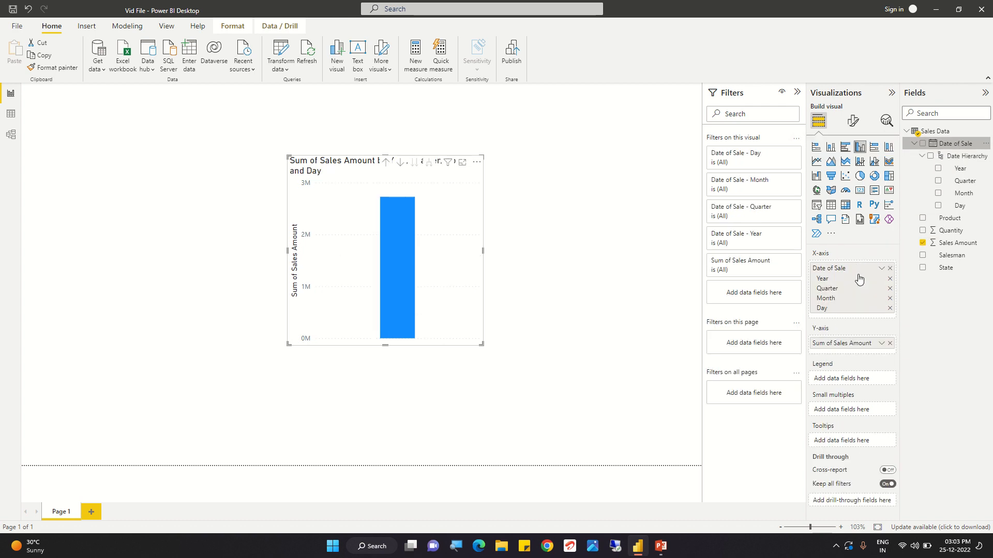
click(385, 164)
click(385, 163)
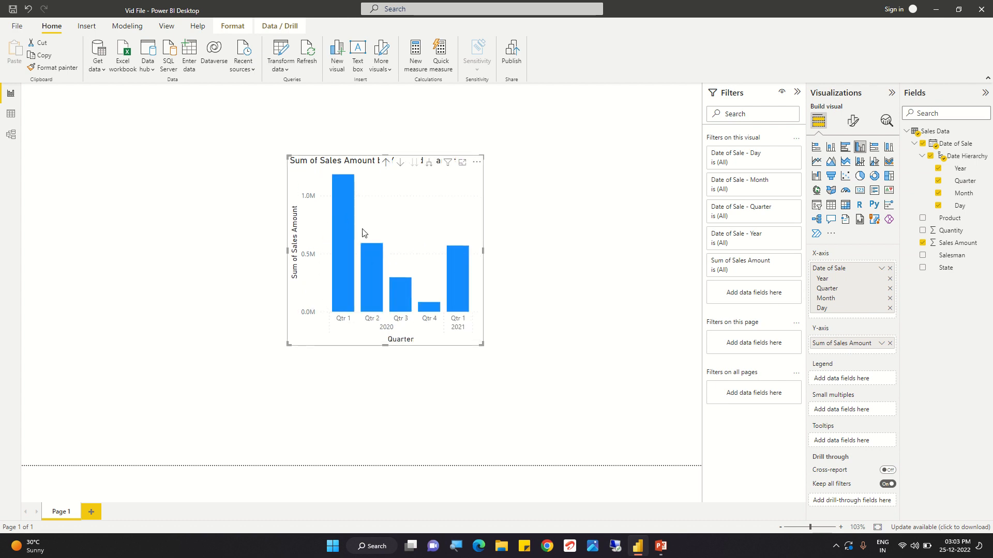
click(385, 164)
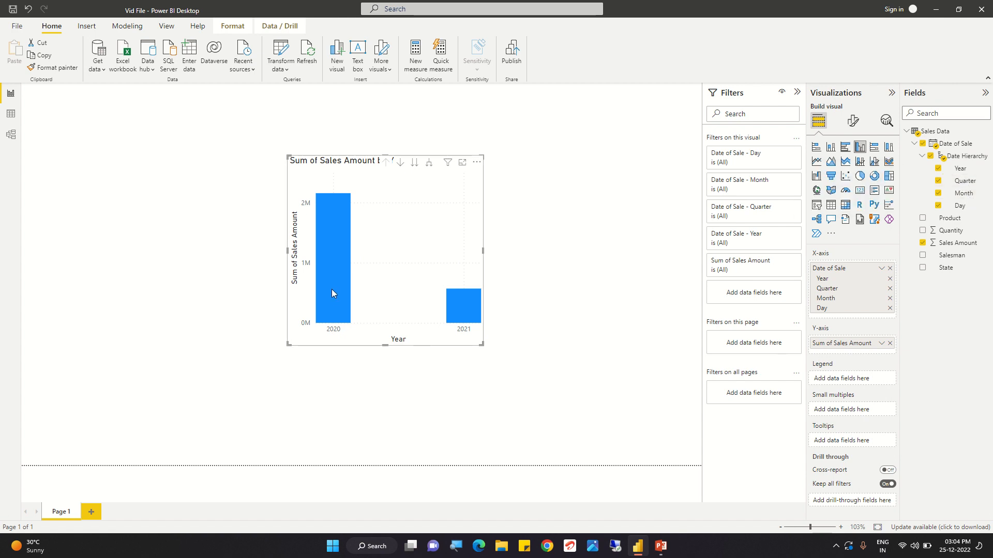
mouse_move(332, 296)
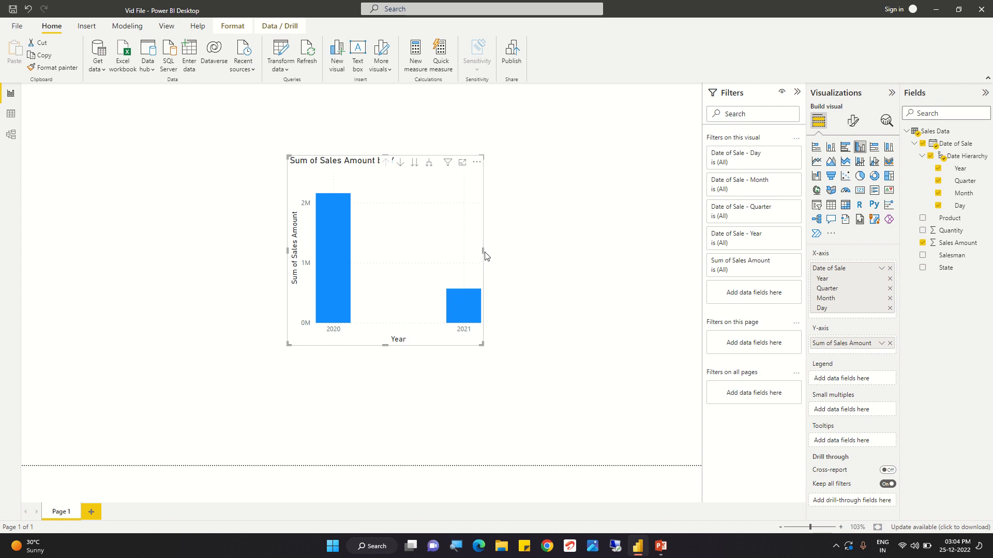
- Widen the column chart by extending its right edge, leaving the chart selected
drag(483, 256, 535, 253)
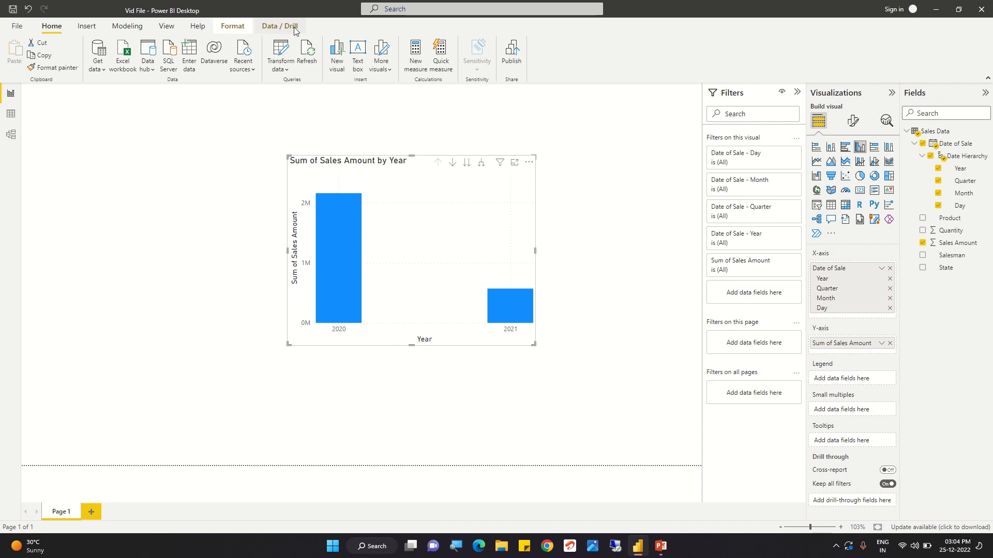
click(146, 179)
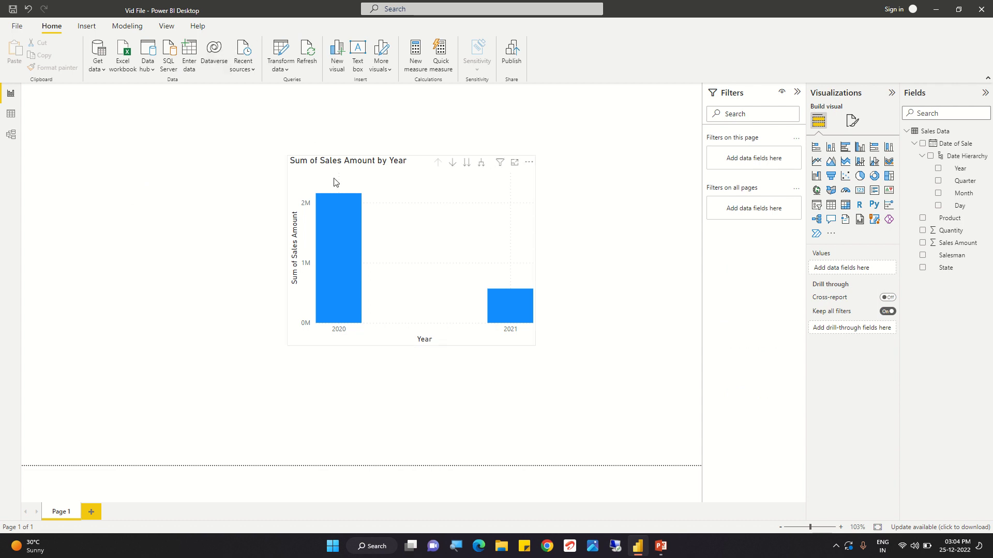
click(381, 217)
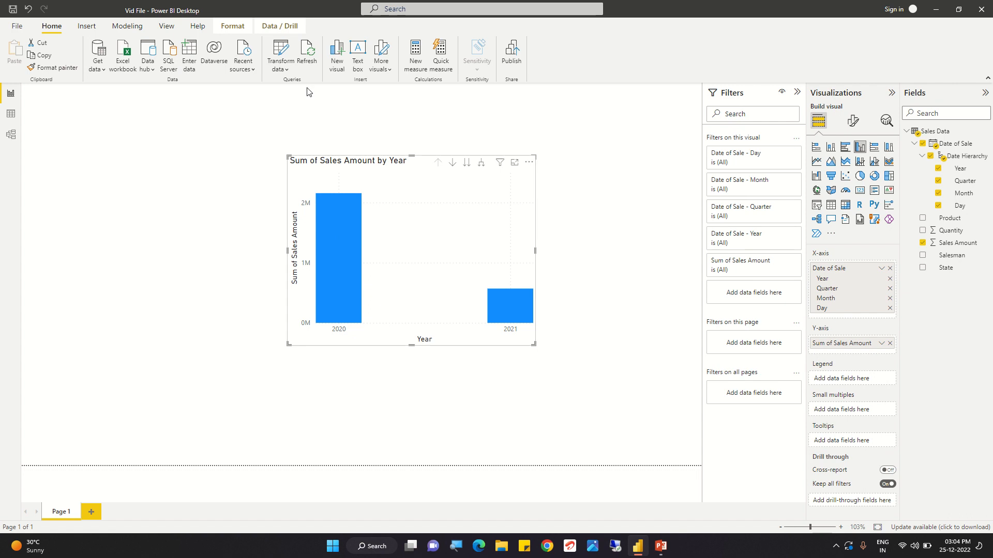
- Turn on drill-down mode for the chart and drill into the 2020 column to show its quarters
click(272, 29)
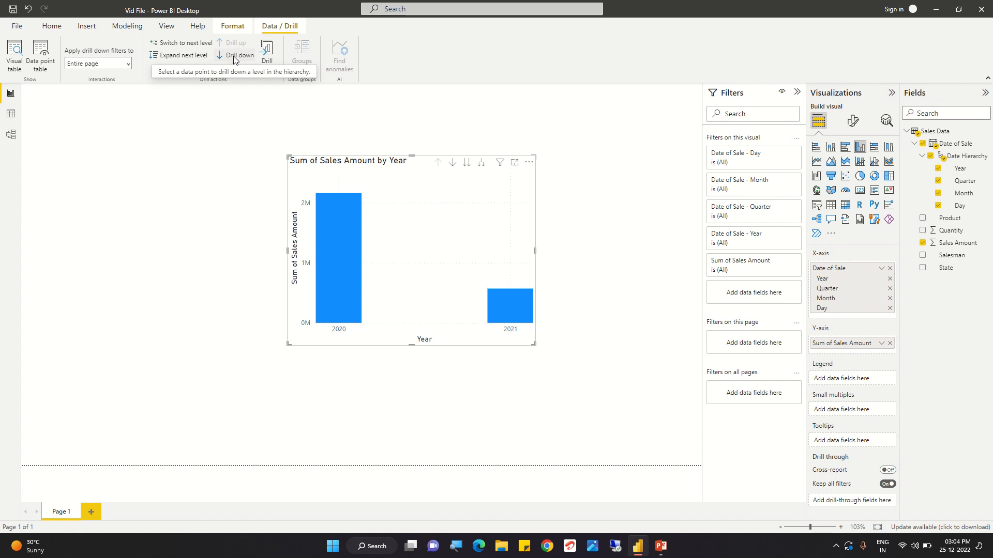
click(453, 163)
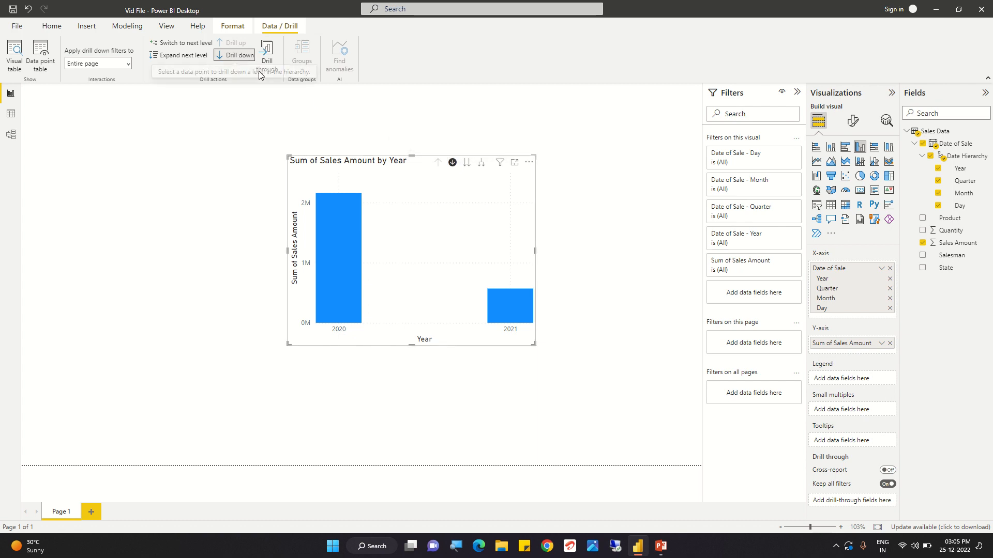
click(453, 163)
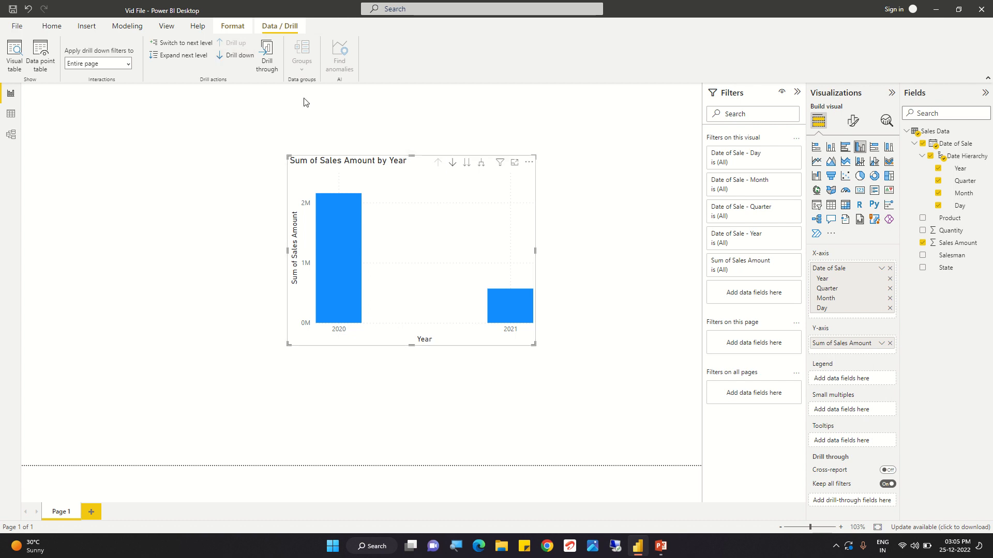
click(236, 58)
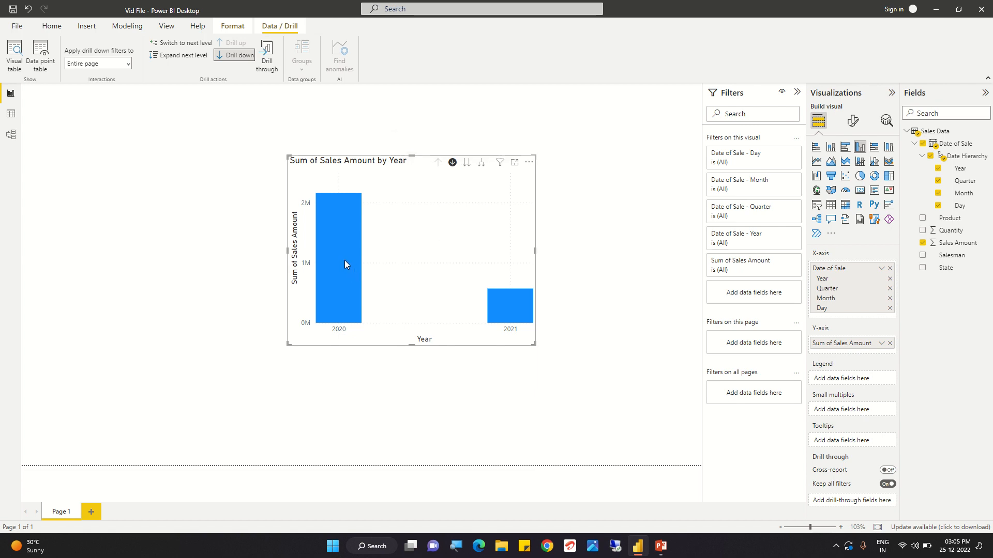
mouse_move(344, 264)
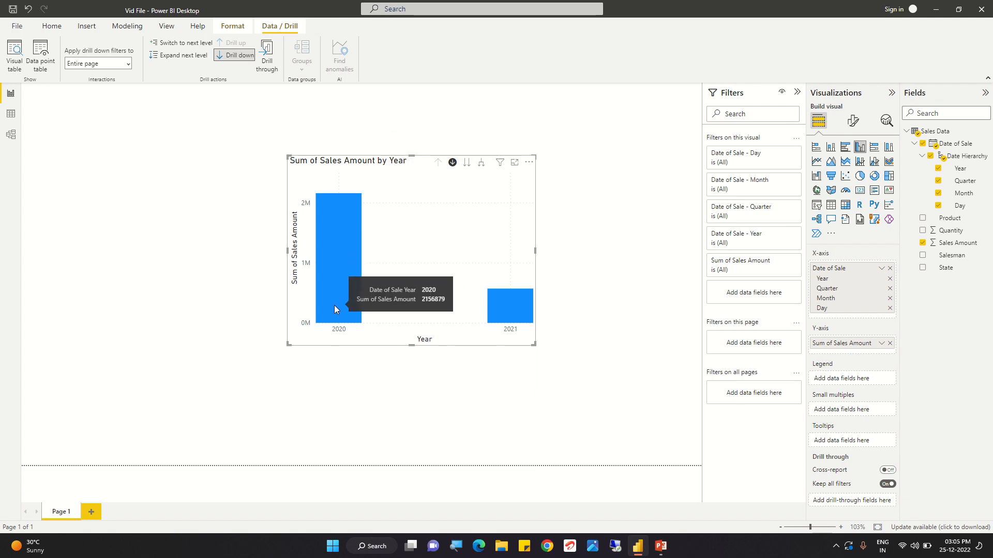
click(333, 243)
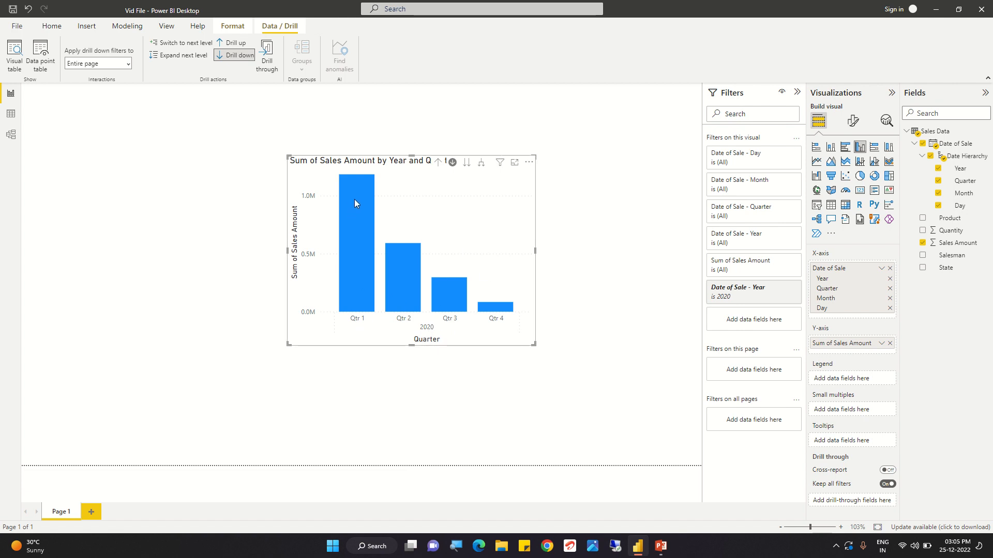
- Drill down from the 2020 quarters into Qtr 1 and its February column to show sales by day
mouse_move(356, 197)
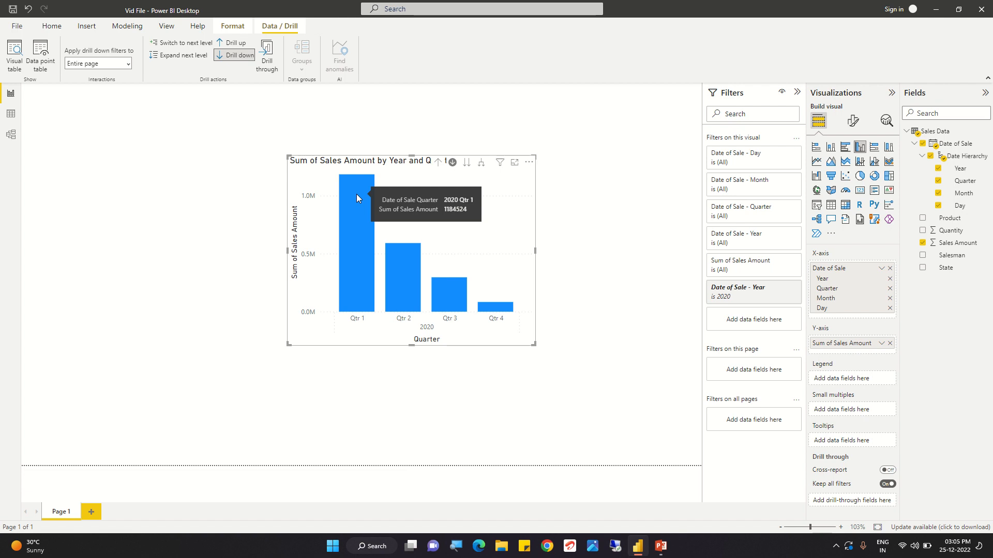
mouse_move(396, 297)
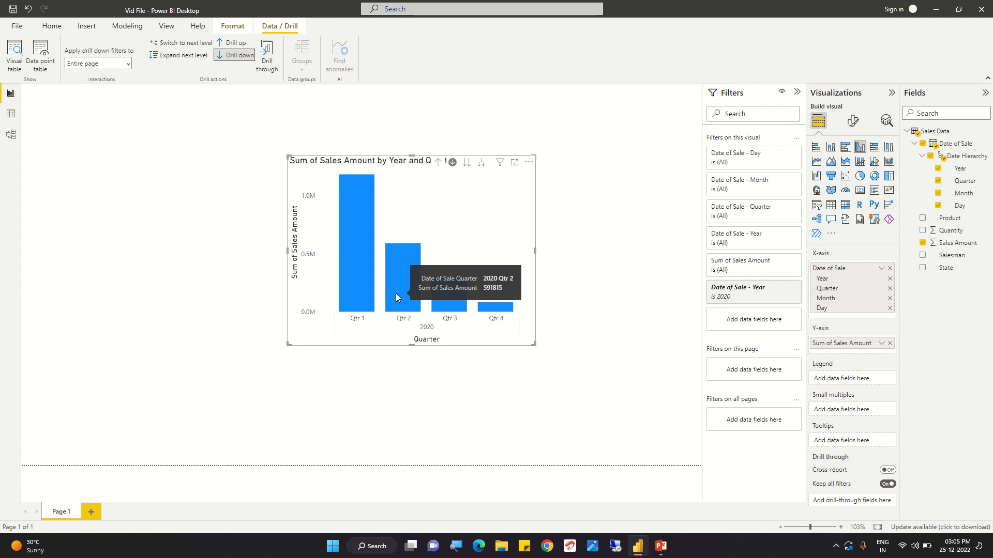
mouse_move(446, 299)
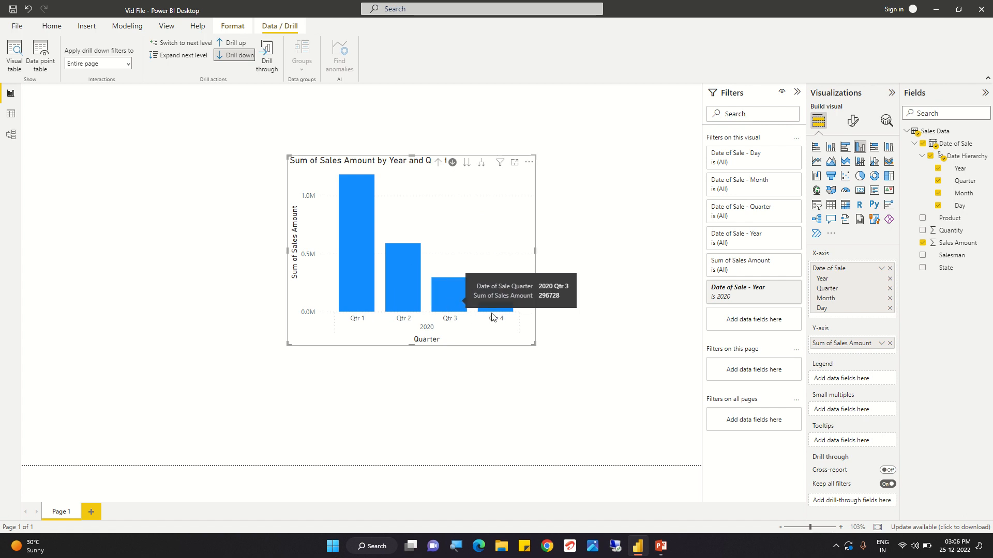
mouse_move(499, 310)
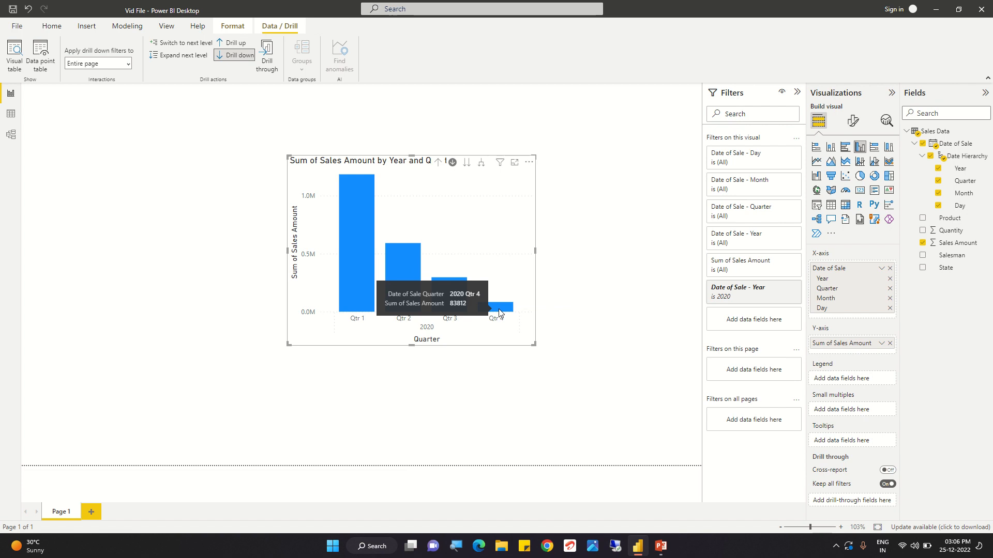
click(453, 163)
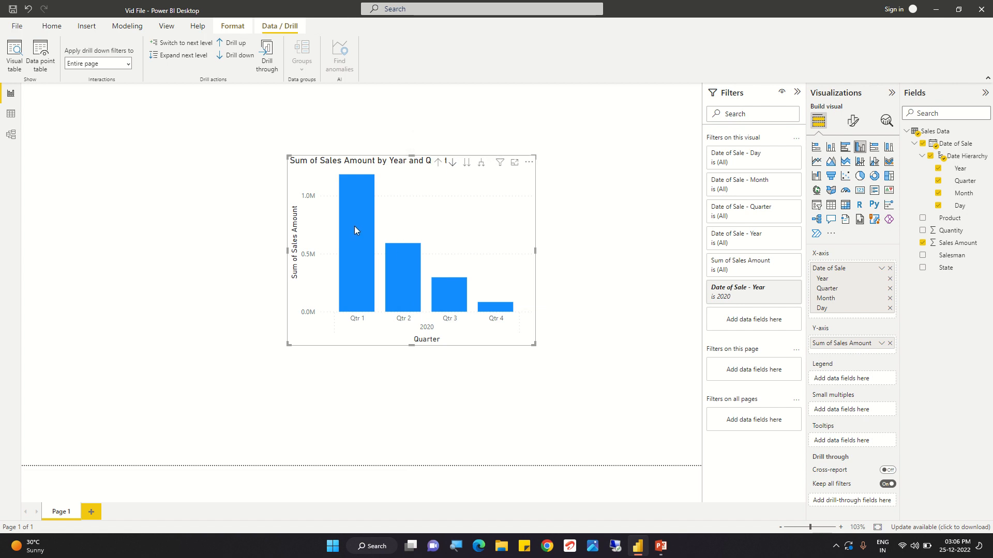
click(453, 164)
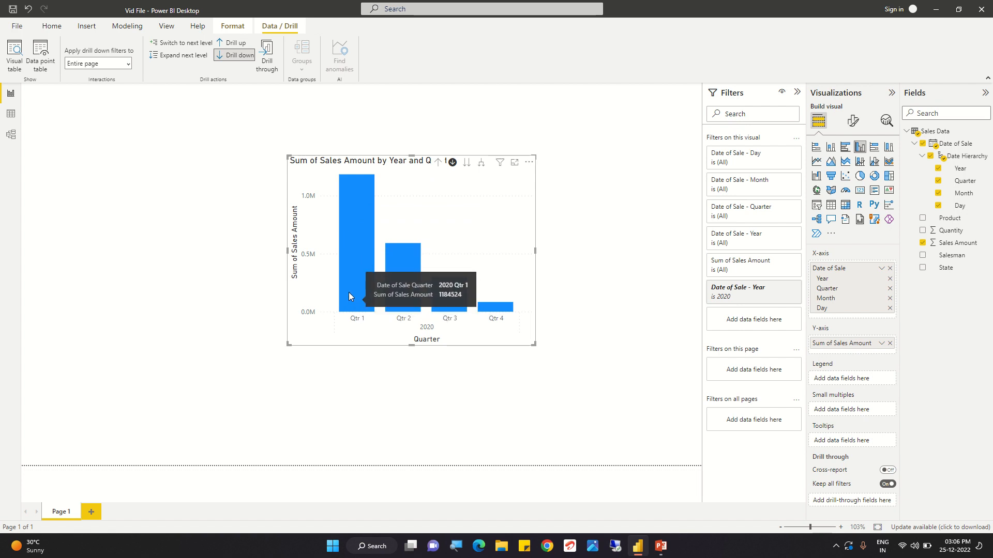
click(352, 277)
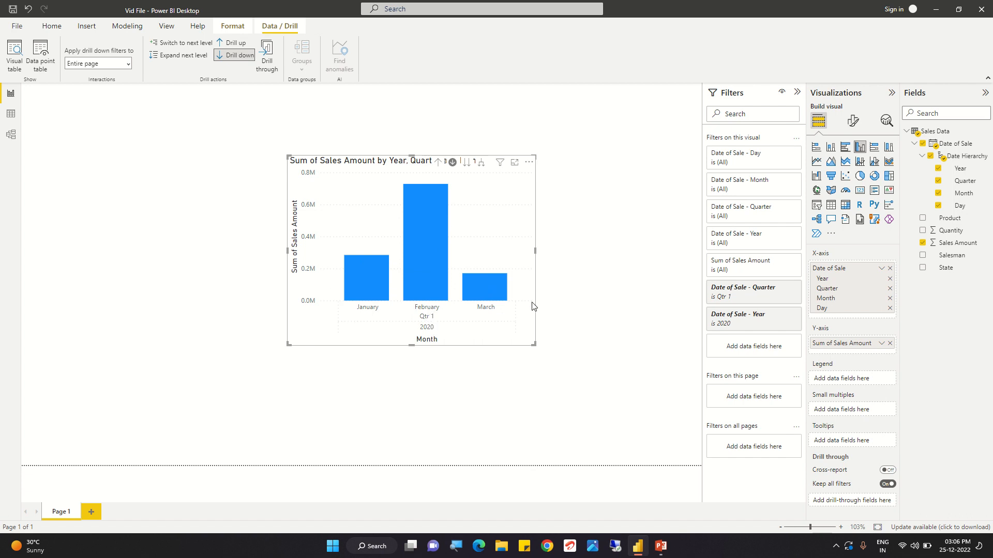
mouse_move(435, 281)
click(424, 273)
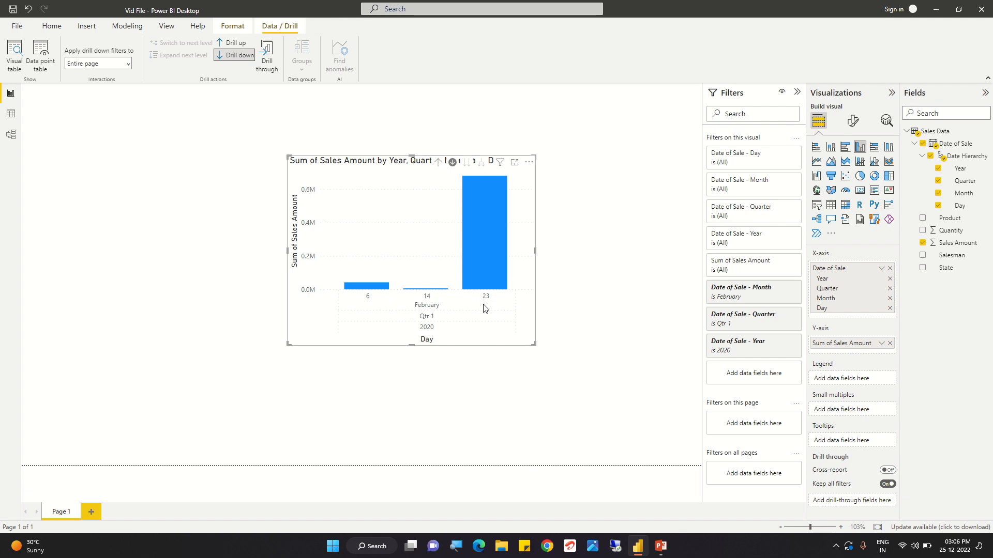
- Drill the chart up from the day level to the Year level and turn off drill-down mode
click(436, 164)
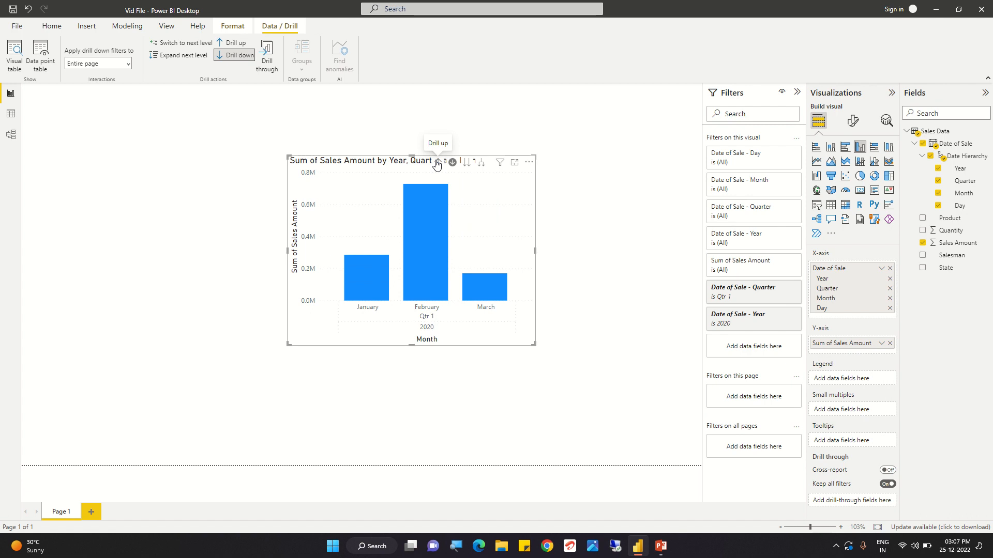
click(436, 164)
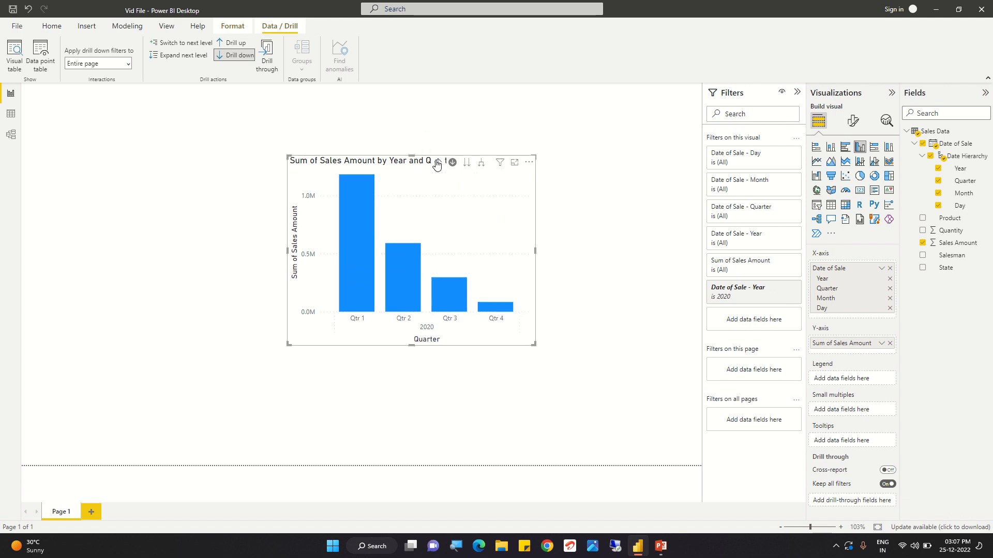
click(436, 164)
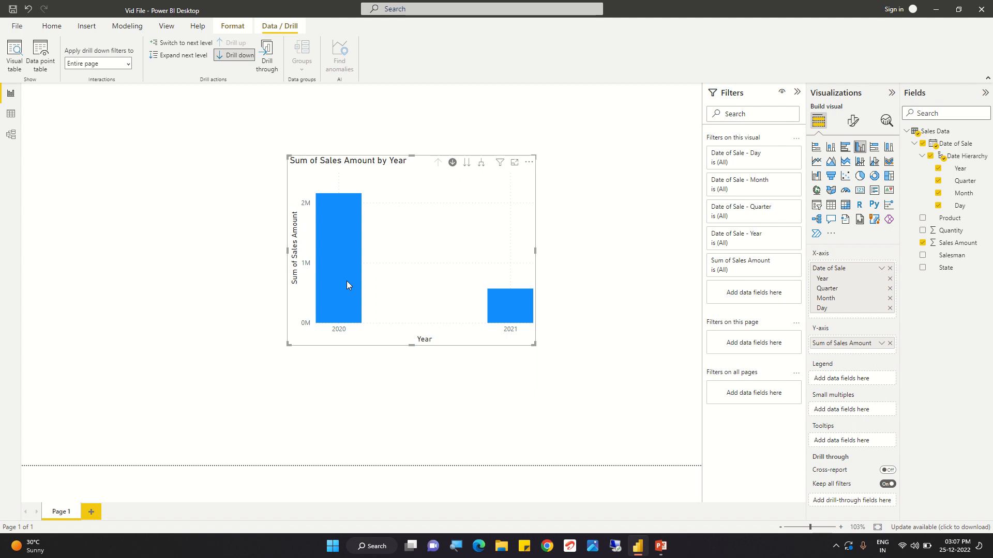
click(453, 162)
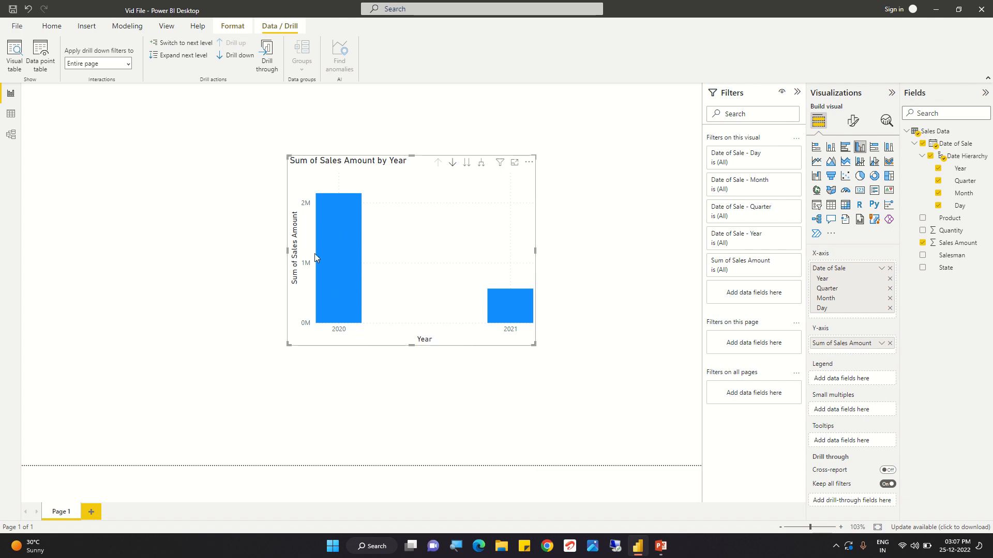
- Switch the entire chart to the next hierarchy level three times, moving from Year through Quarter and Month to Day
mouse_move(334, 268)
mouse_move(343, 279)
mouse_move(337, 216)
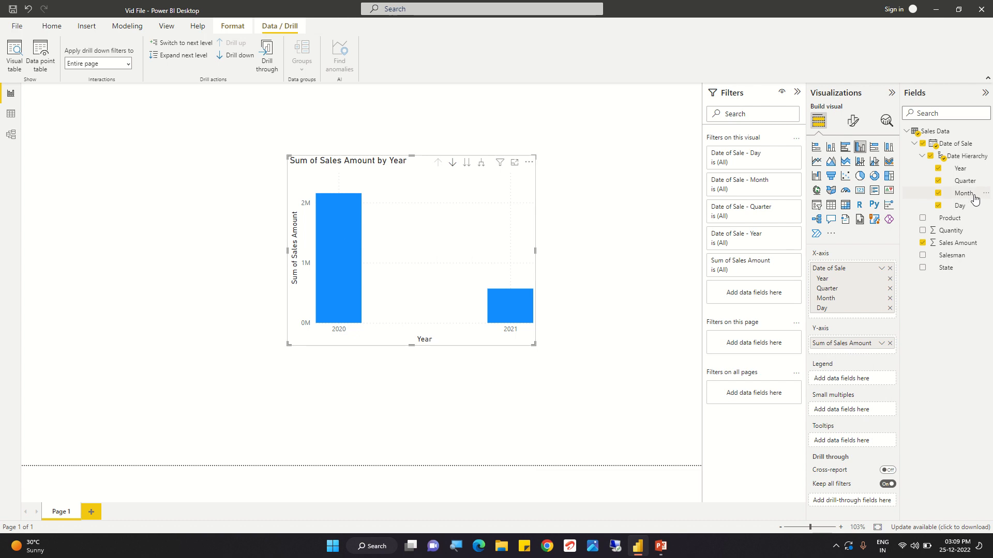
click(187, 45)
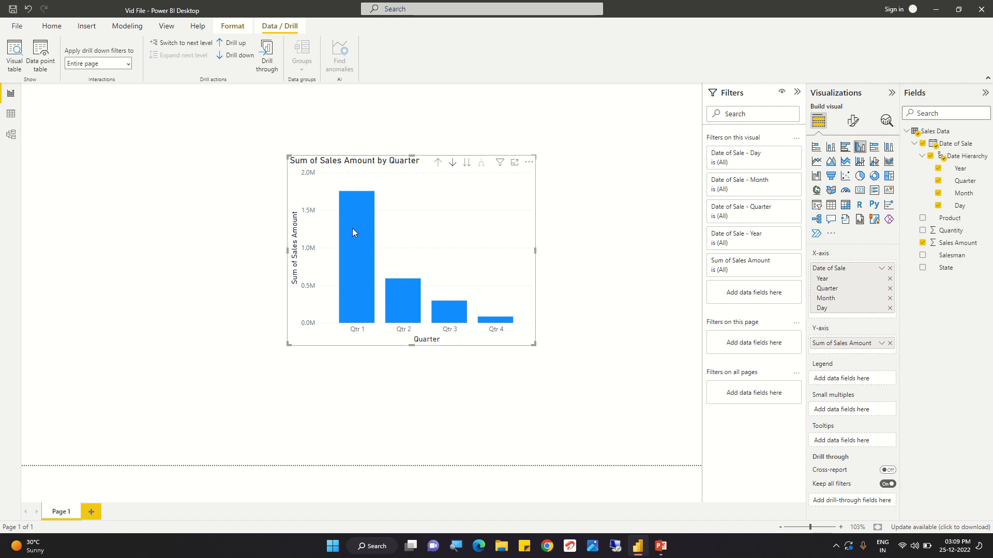
mouse_move(353, 230)
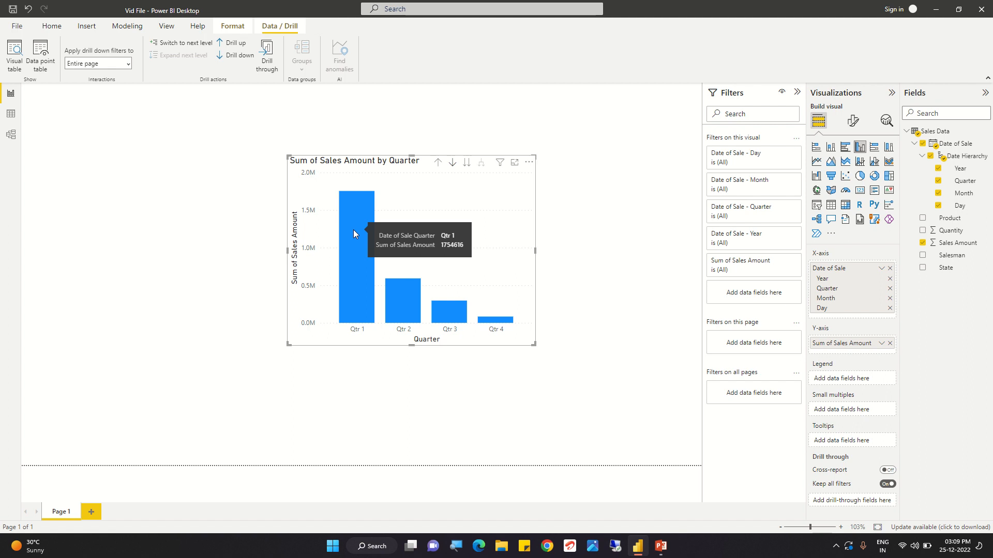
click(466, 167)
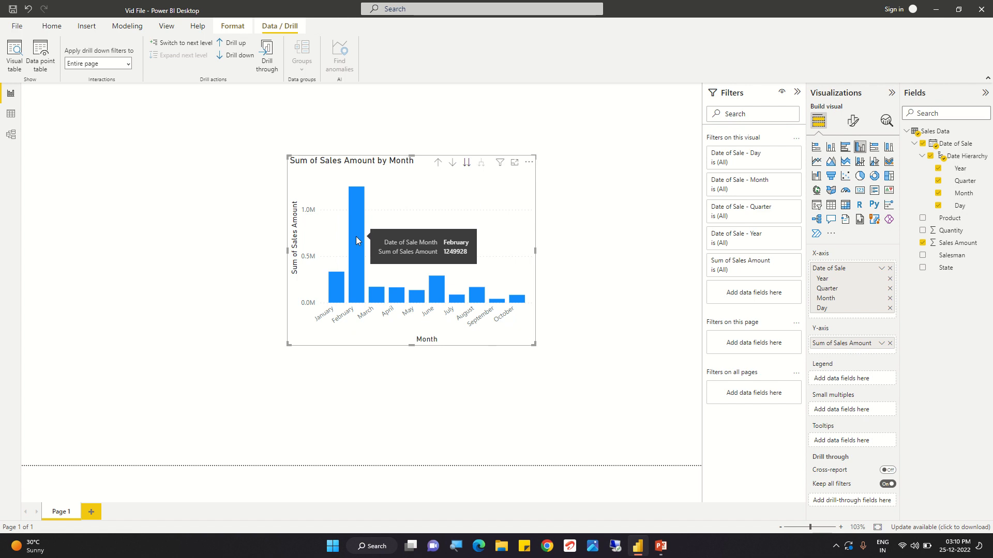
mouse_move(375, 296)
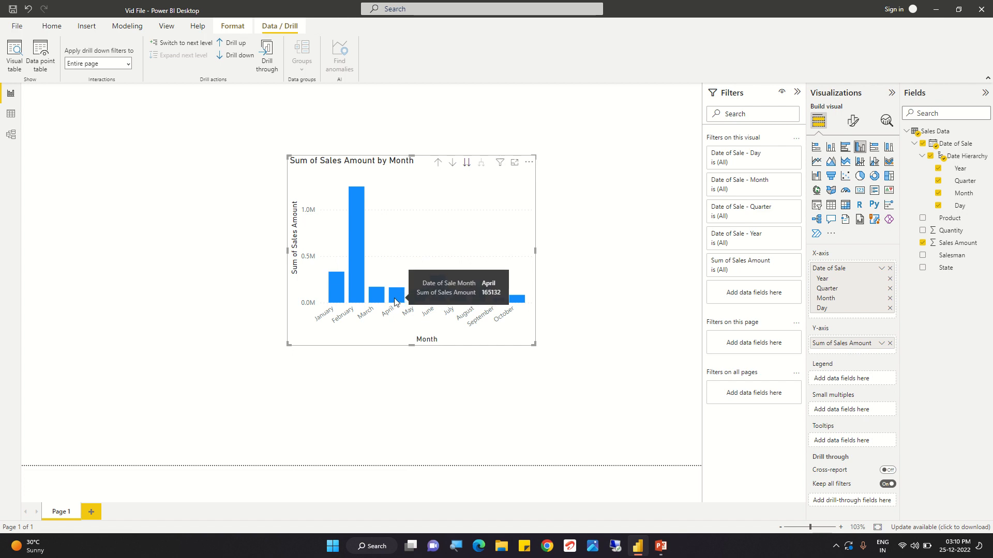
mouse_move(334, 291)
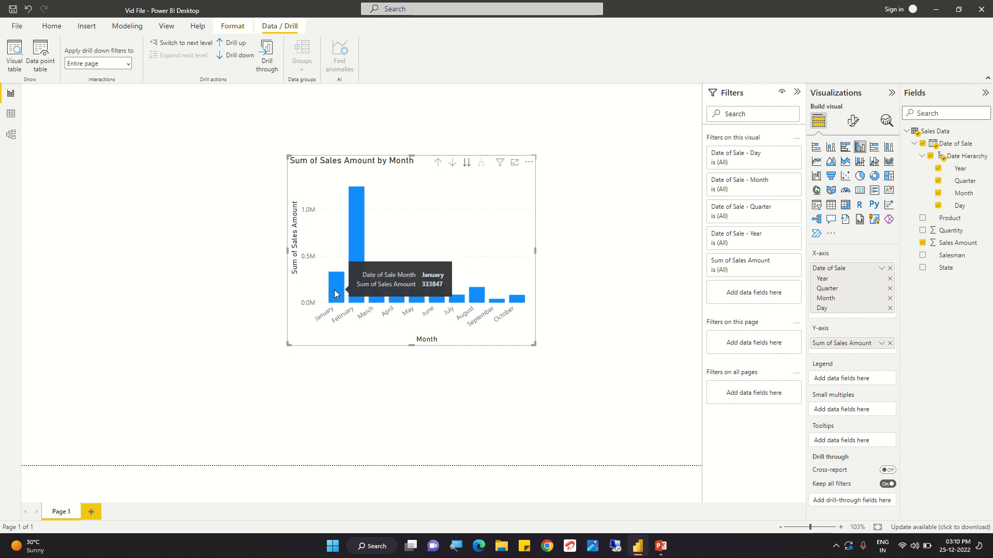
click(466, 164)
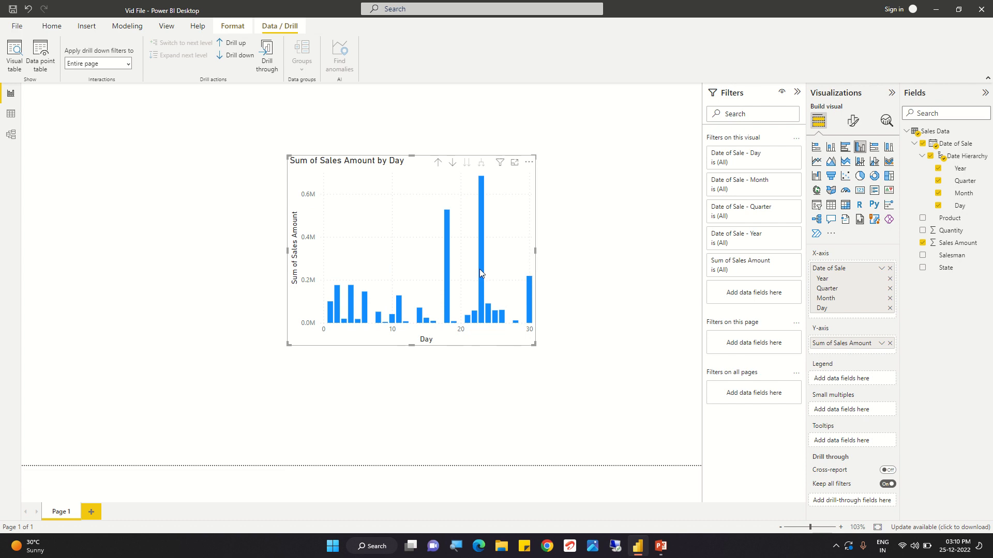
- Drill the chart up from Day through Month and Quarter back to the Year level
mouse_move(483, 276)
mouse_move(481, 181)
click(438, 163)
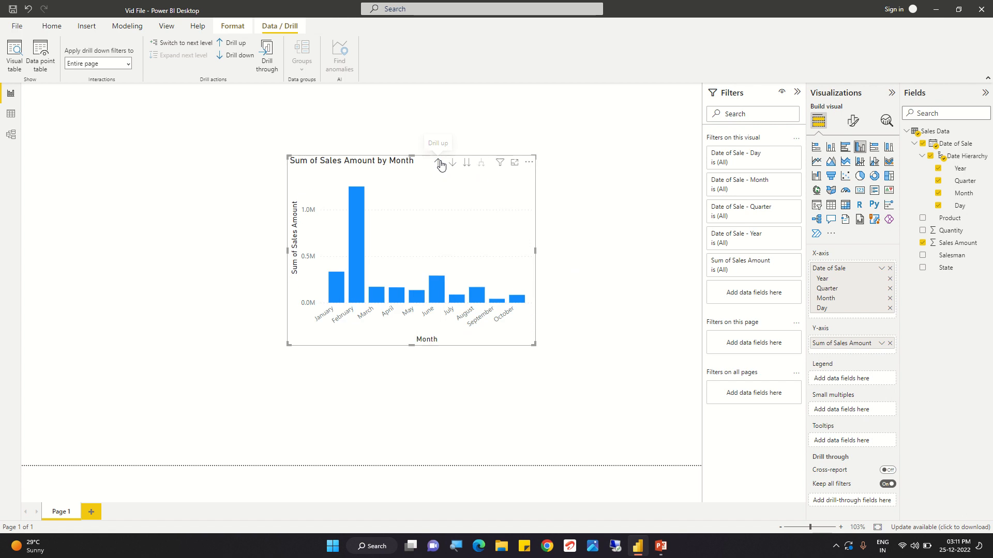
click(439, 163)
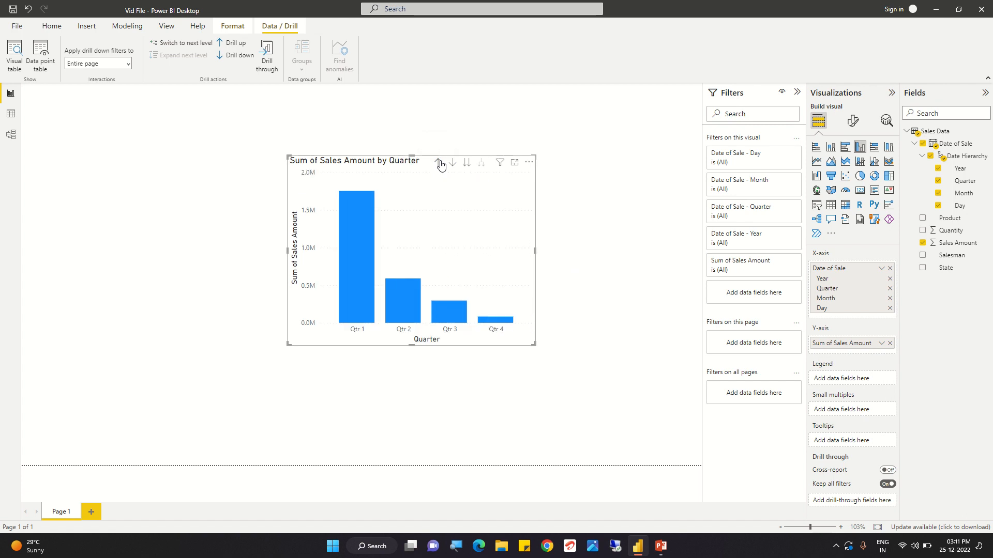
click(438, 163)
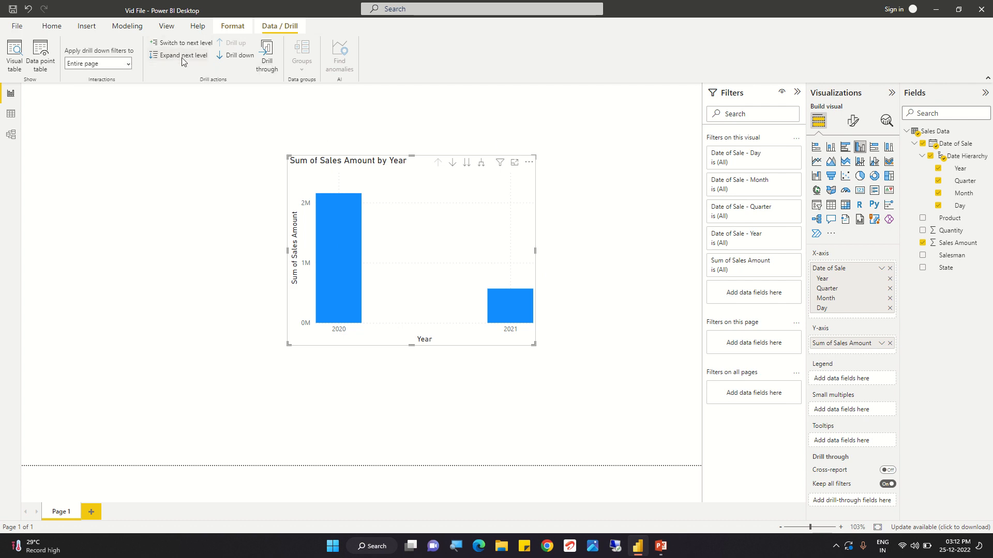
- Expand all years down one level to show their quarters, and briefly highlight the 2020 Qtr 1 column before clearing the selection
click(482, 168)
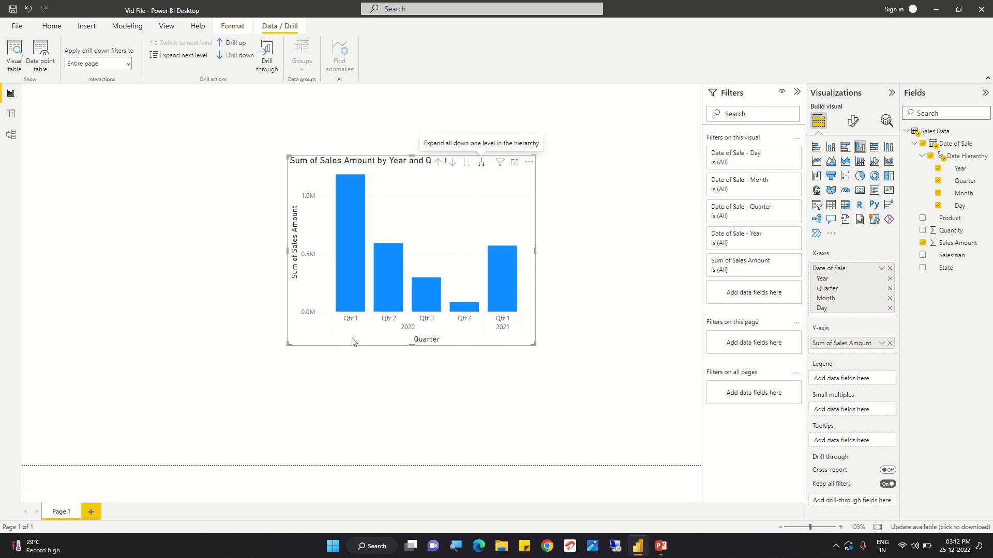
click(349, 278)
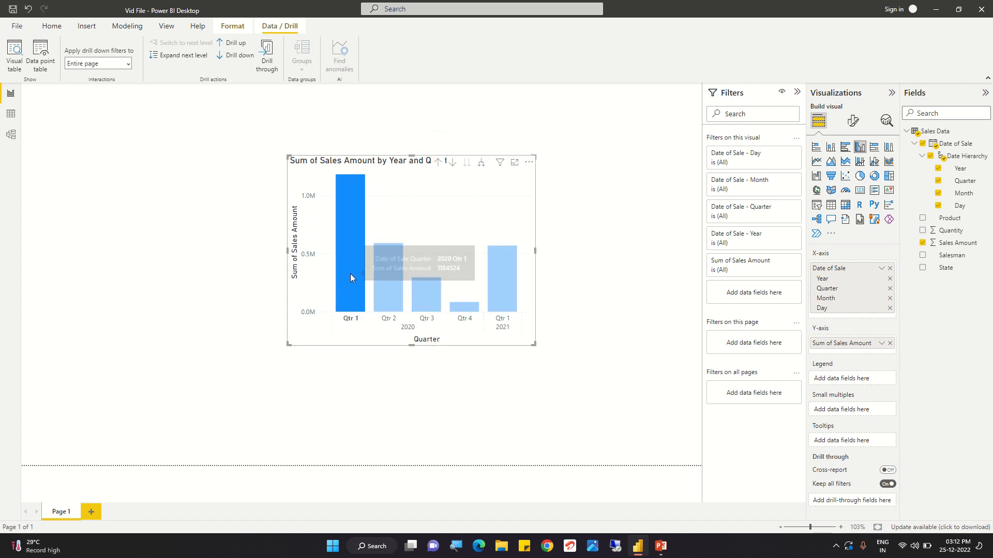
click(352, 264)
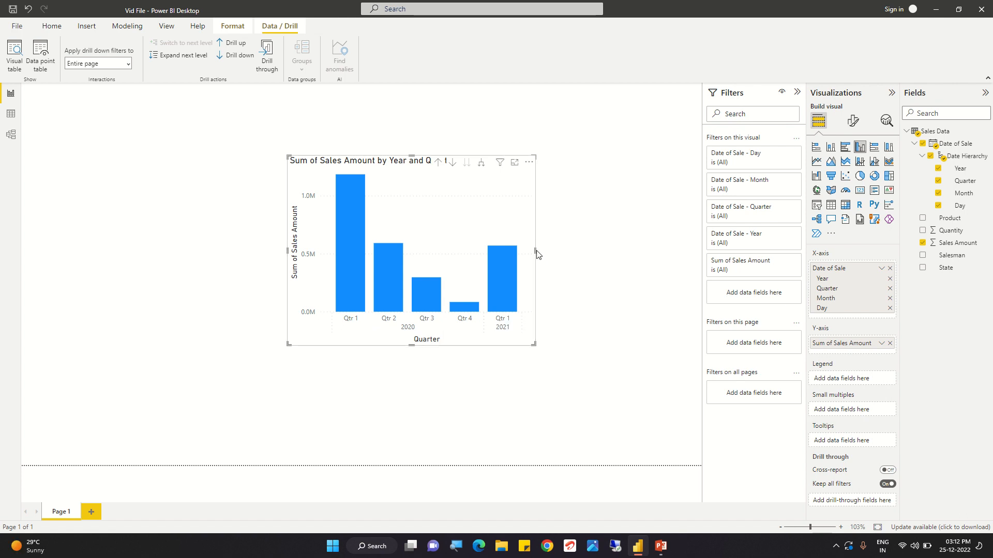
- Widen the chart by extending its right edge and expand the hierarchy down two more levels to Month and Day
drag(535, 252, 633, 255)
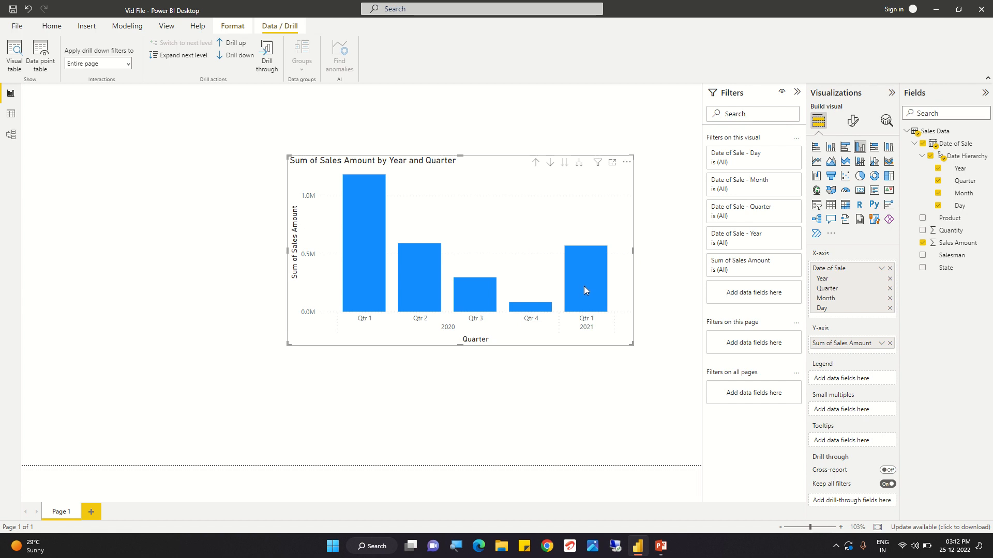
mouse_move(584, 288)
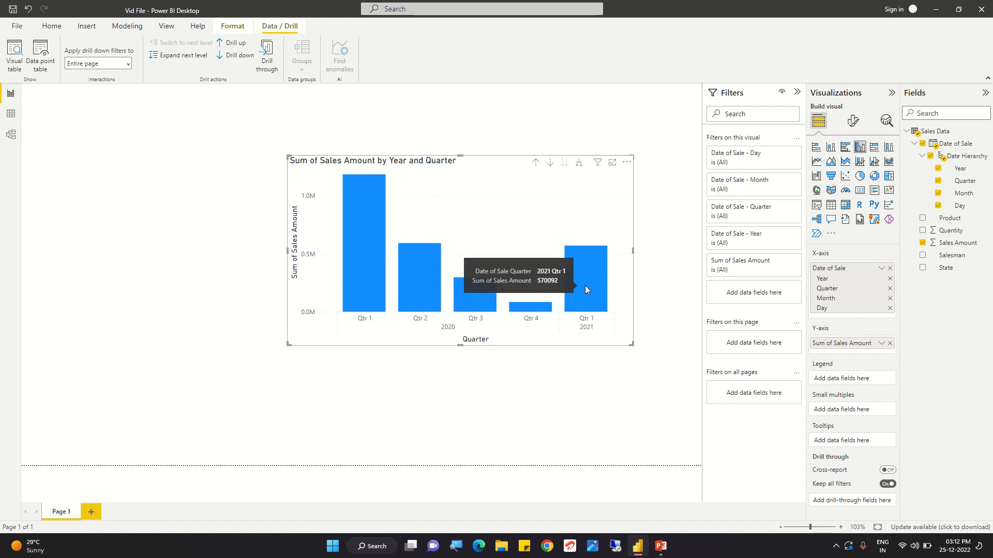
click(579, 166)
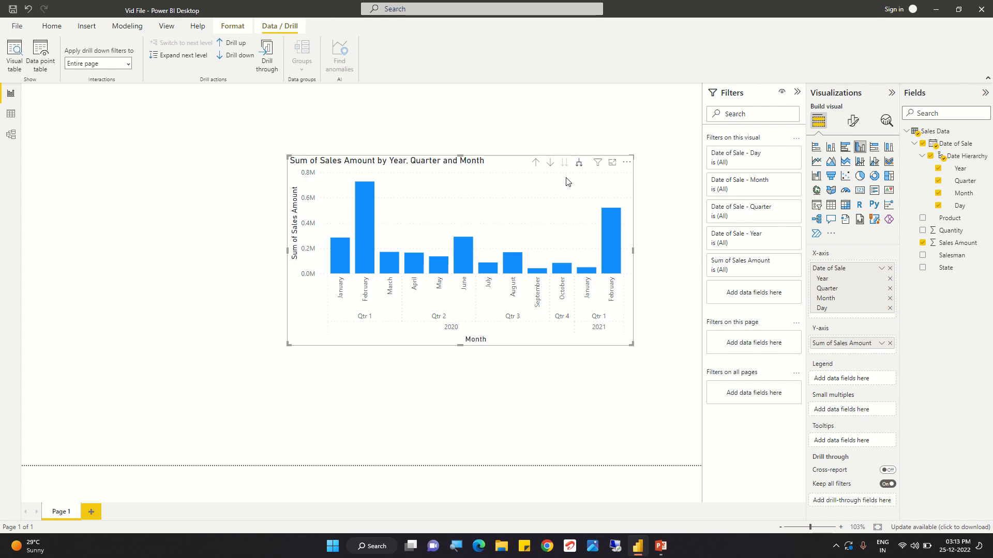
click(580, 165)
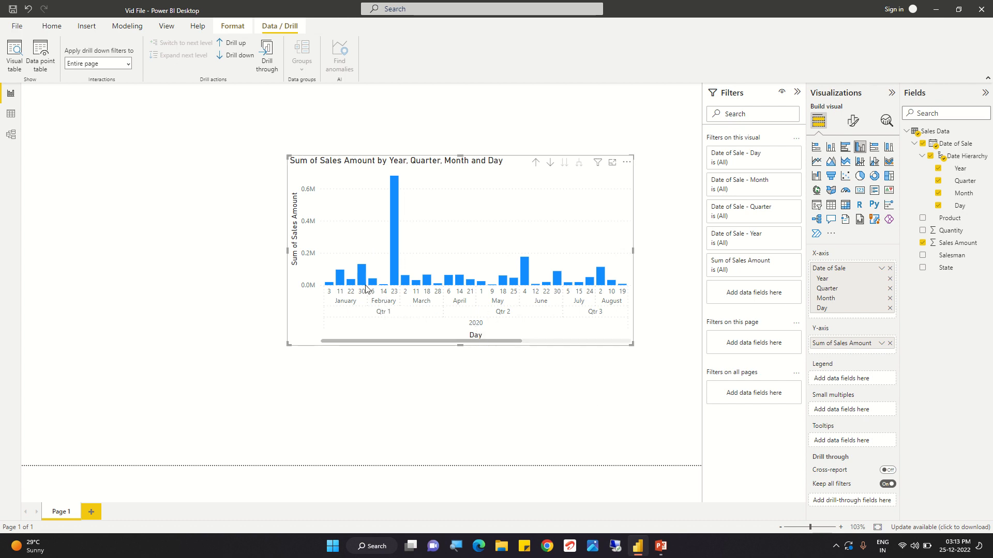
- Enlarge the chart by extending its bottom edge downward and its left edge outward
mouse_move(366, 289)
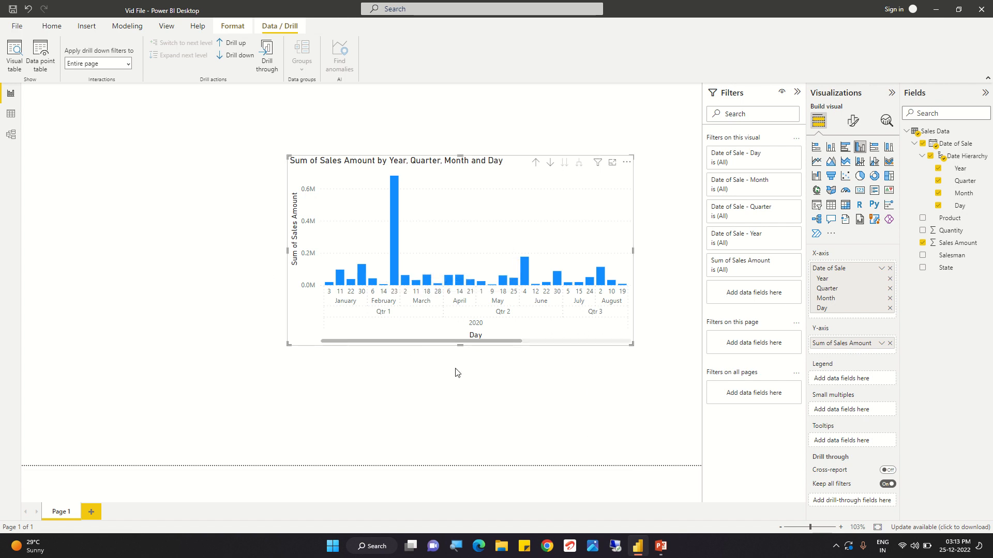
drag(460, 345, 462, 385)
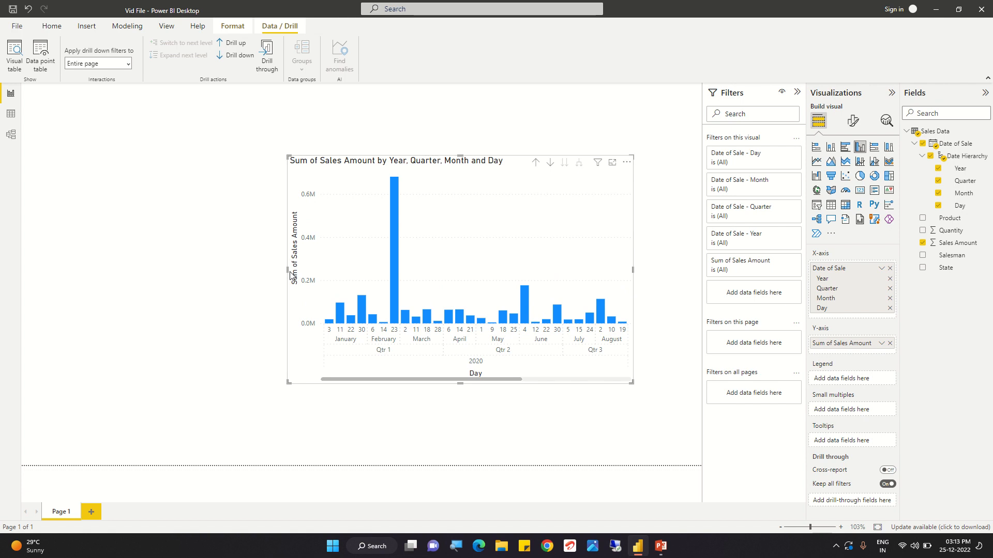
drag(287, 269, 239, 270)
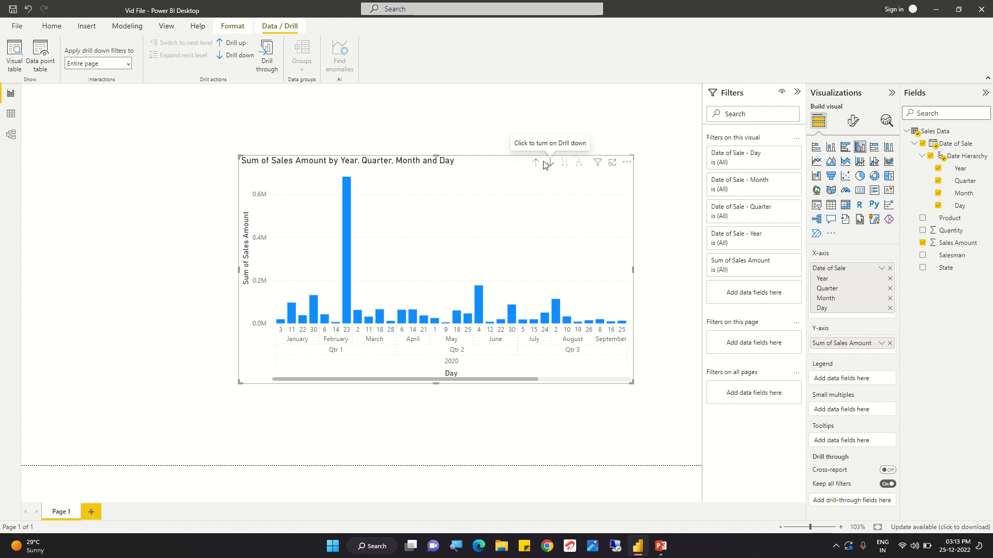
- Turn on drill-down mode and drill the expanded chart up from Day to the Year level
click(249, 57)
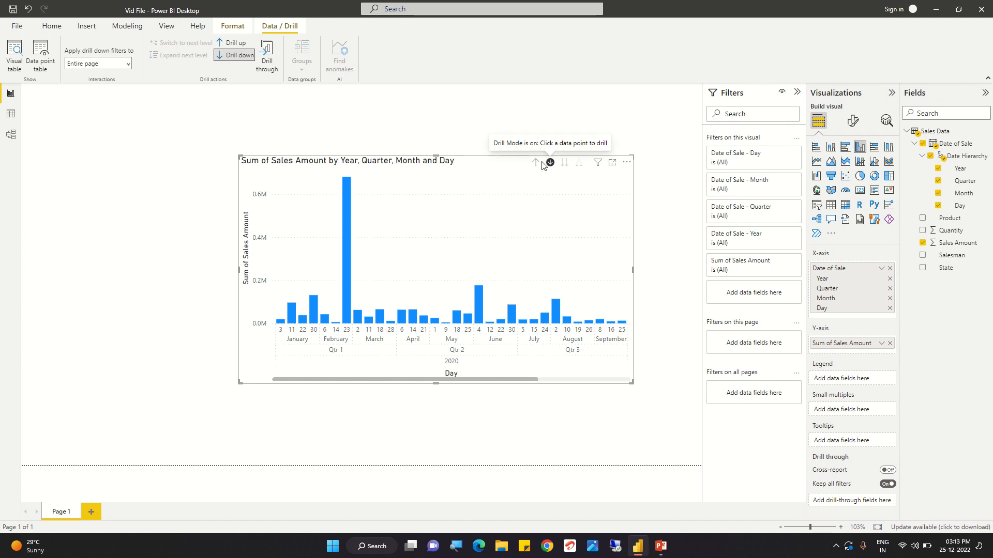
click(535, 163)
click(535, 163)
click(536, 163)
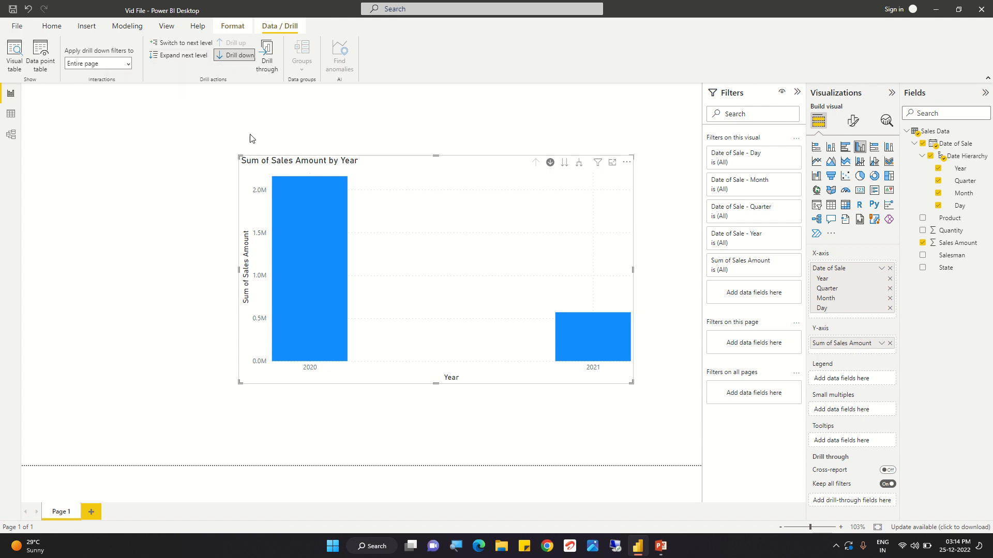
- Switch to the PowerPoint presentation showing the Drill Down Functionality in Power BI title slide
click(661, 546)
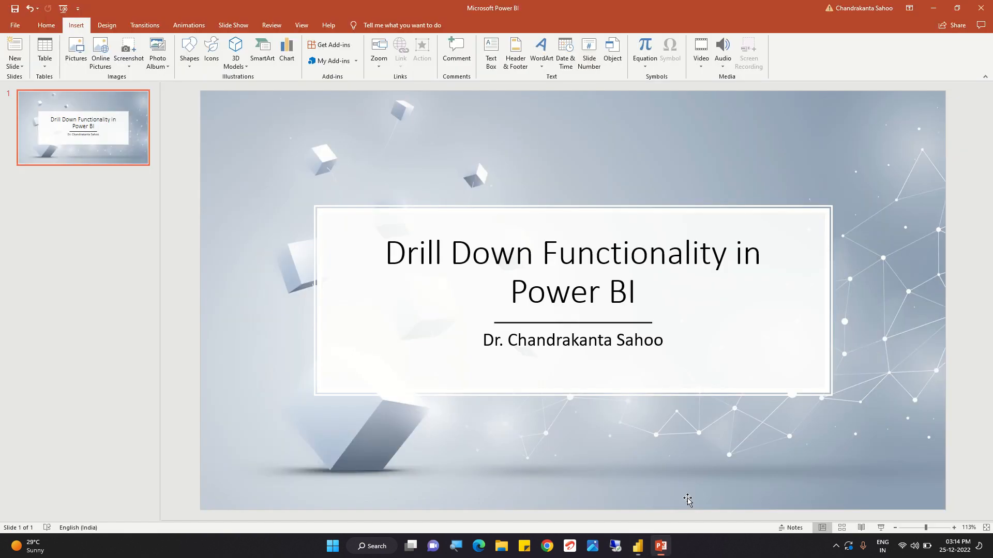